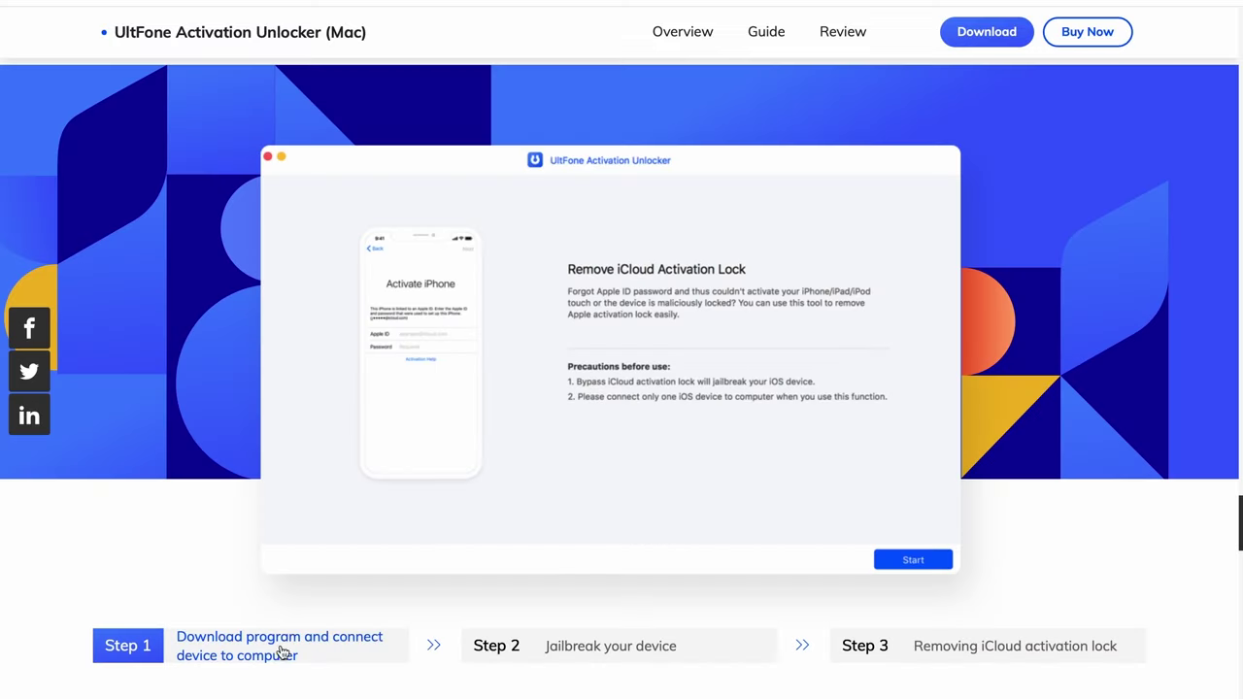
# Preview the guide's Step 2 jailbreak and Step 3 lock-removal tabs
pyautogui.click(489, 652)
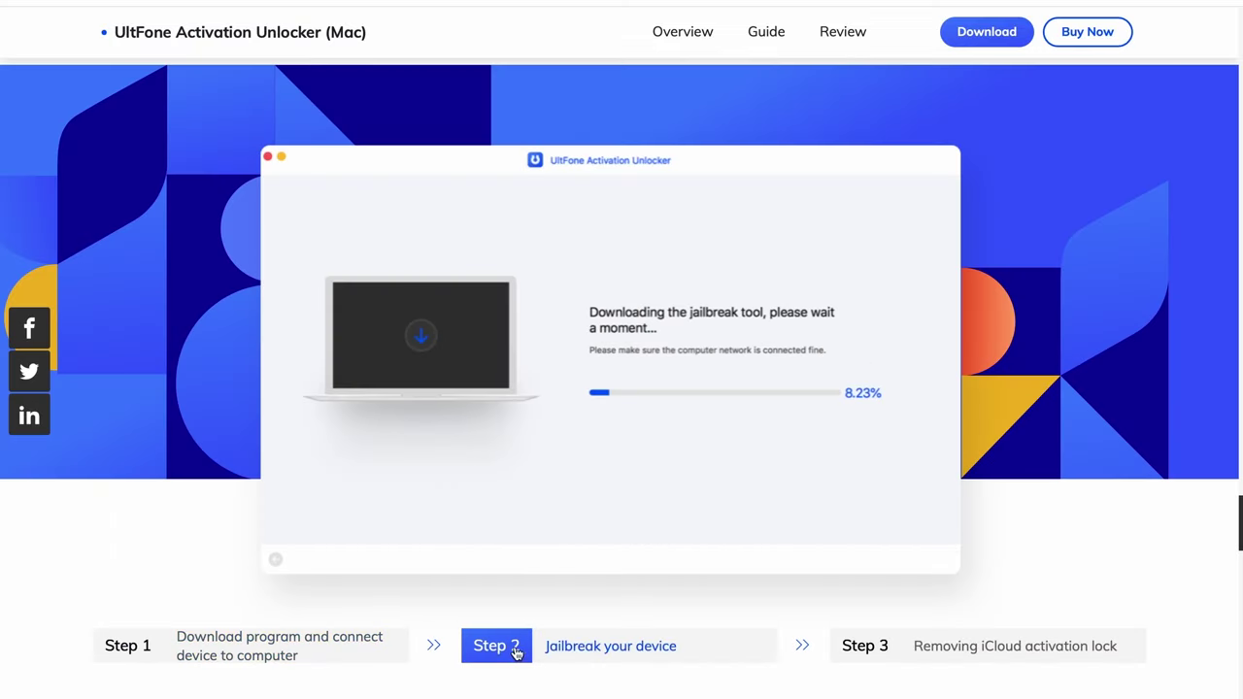
pyautogui.click(855, 648)
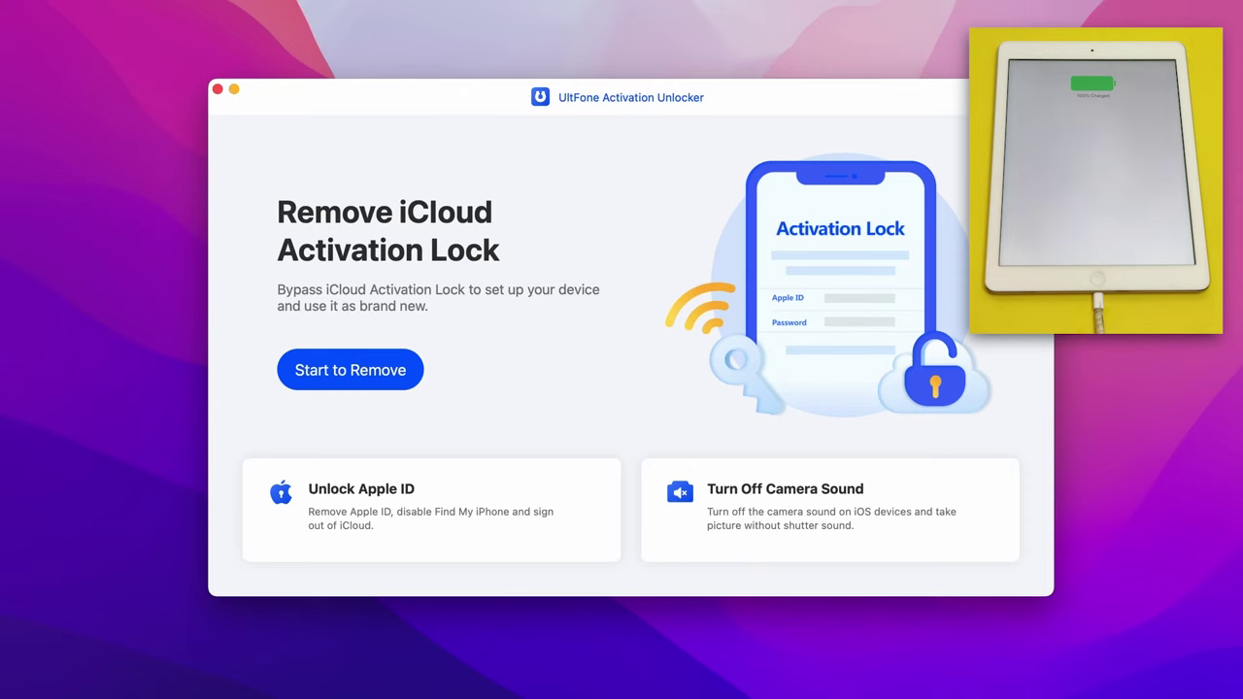
# Start the activation lock removal, accept the disclaimer, and download and launch the jailbreak tool
pyautogui.click(361, 378)
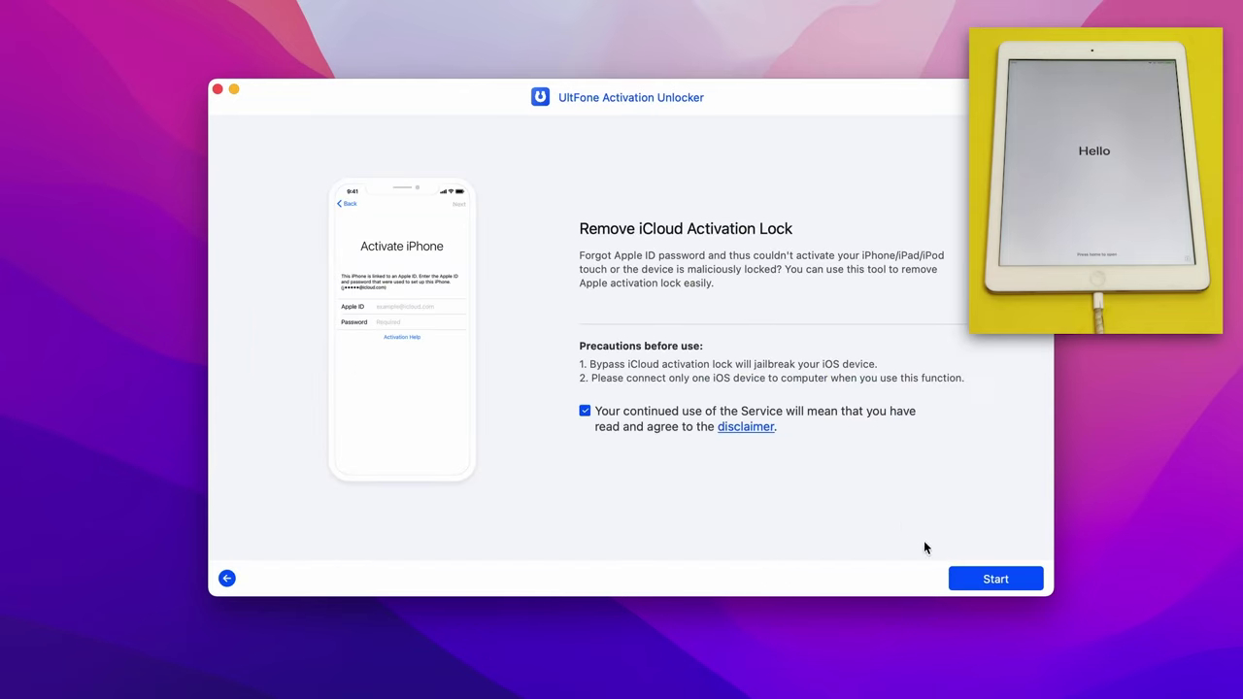
pyautogui.click(993, 581)
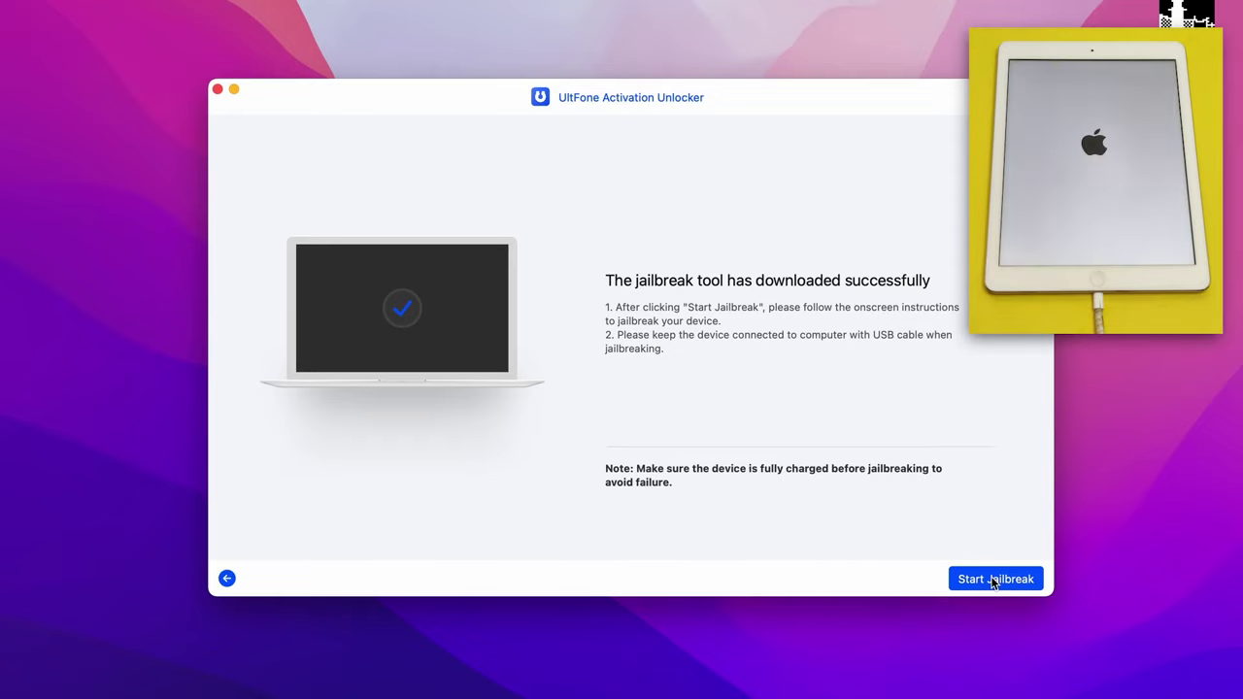
pyautogui.click(992, 580)
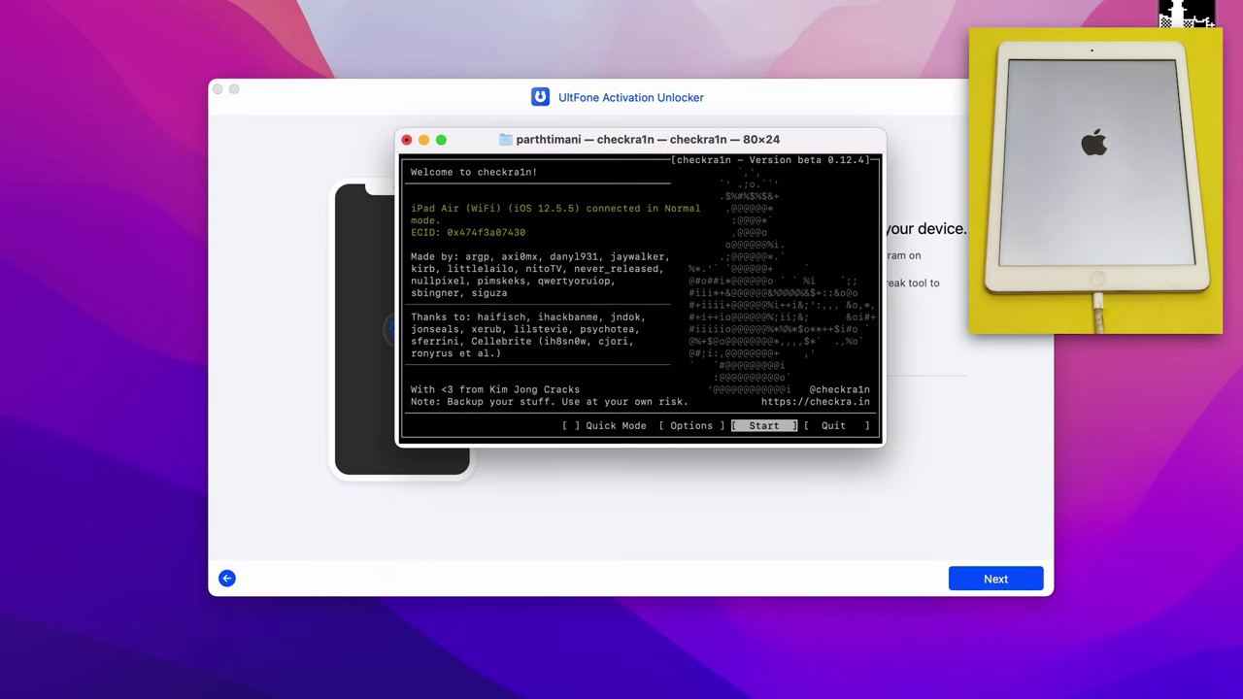
# Run the checkra1n jailbreak on the iPad through DFU mode, then close checkra1n after All Done
pyautogui.press('Return')
pyautogui.press('Return')
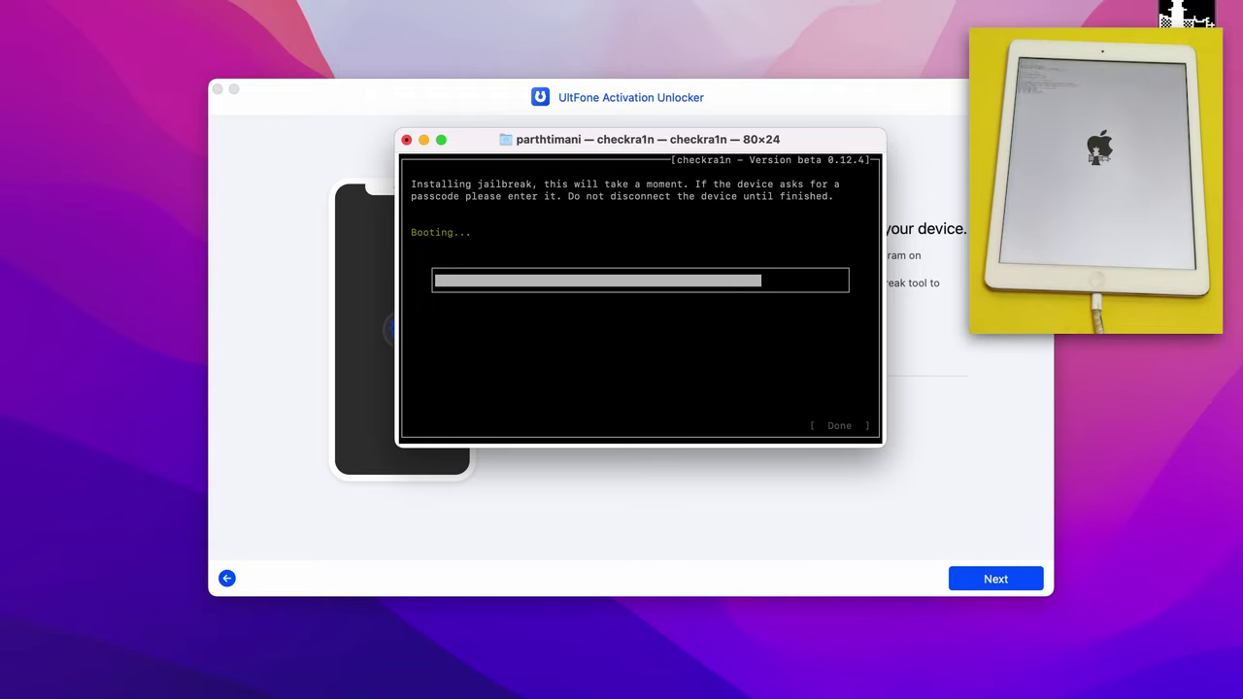
pyautogui.press('Return')
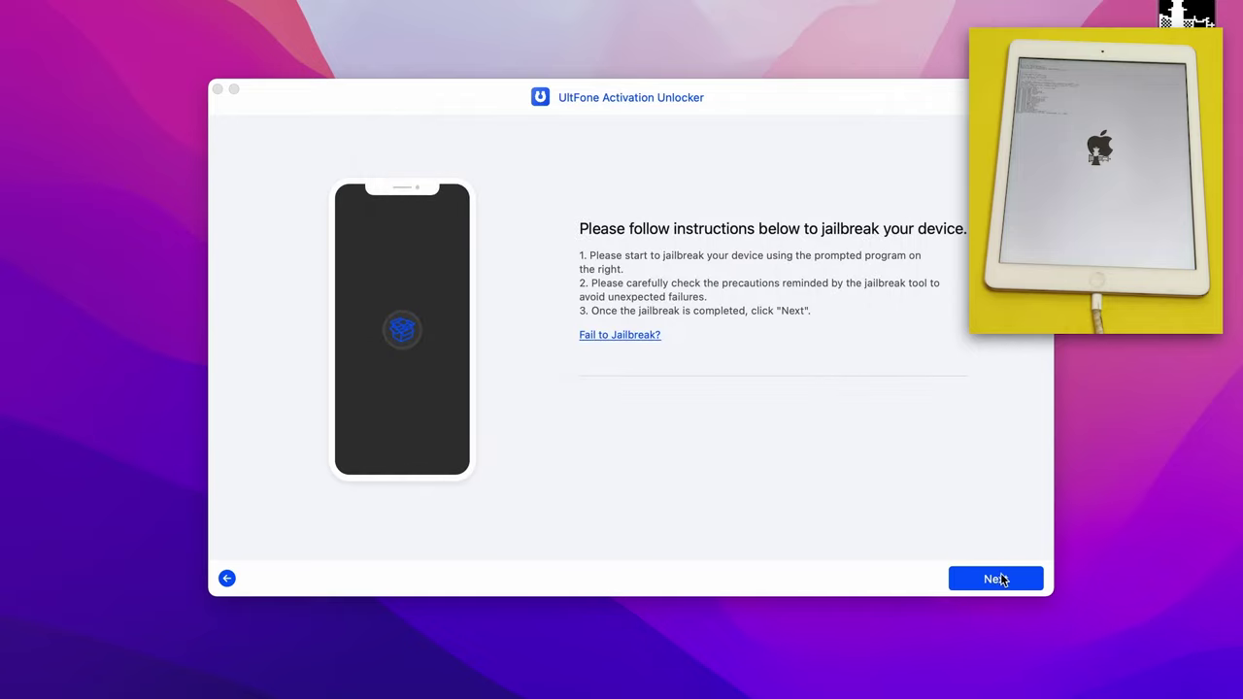
# Confirm the iPad's device information, remove the activation lock, and finish with Done
pyautogui.click(1000, 578)
pyautogui.click(999, 580)
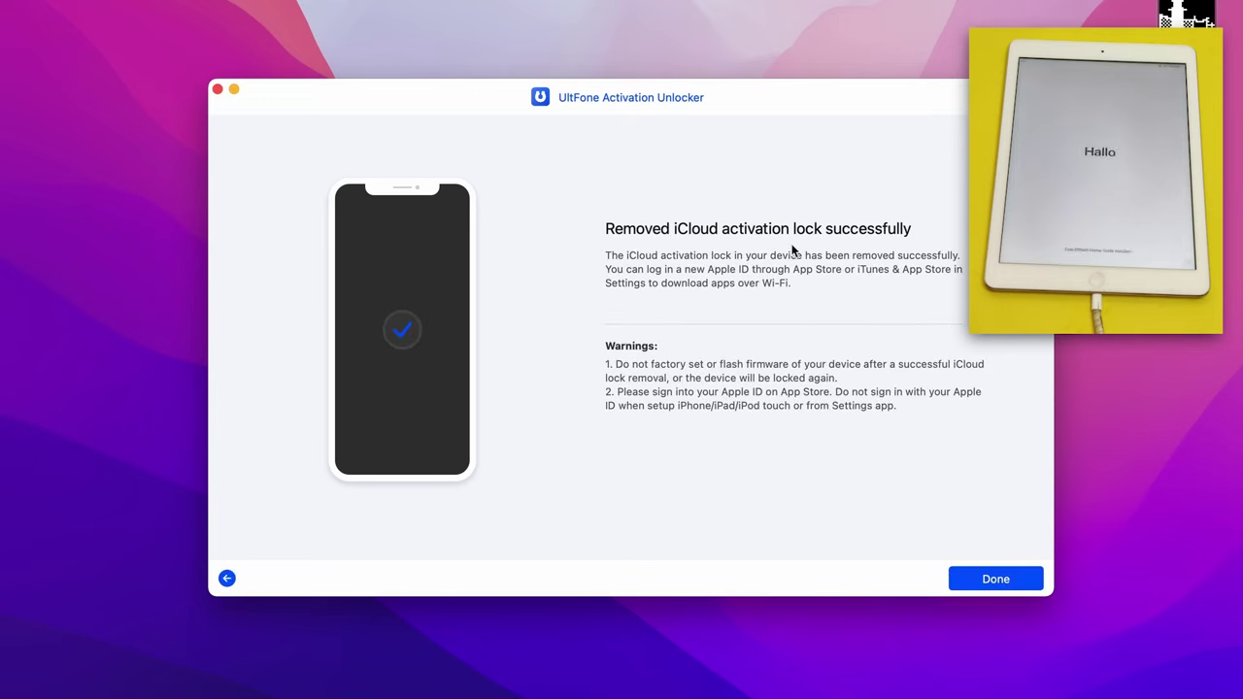
pyautogui.click(989, 576)
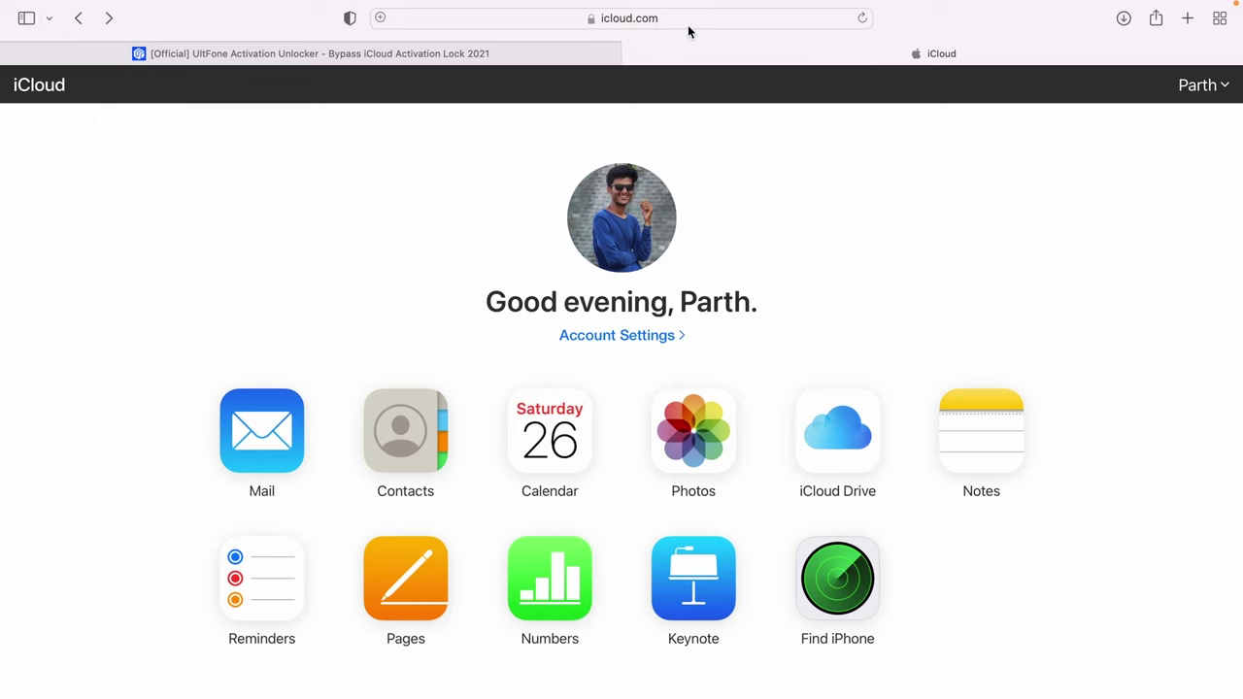
# In iCloud Account Settings, select the iPad under My Devices and choose its remove X
pyautogui.click(1194, 89)
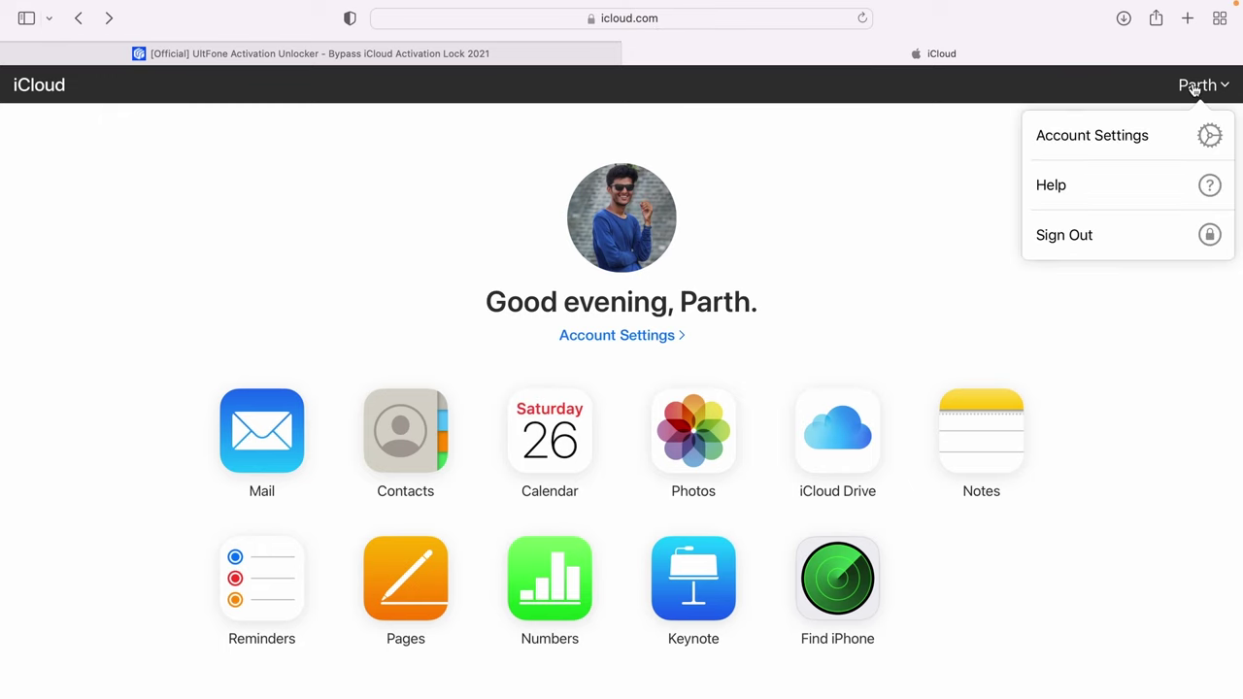
pyautogui.click(1150, 131)
pyautogui.scroll(-3, 622, 403)
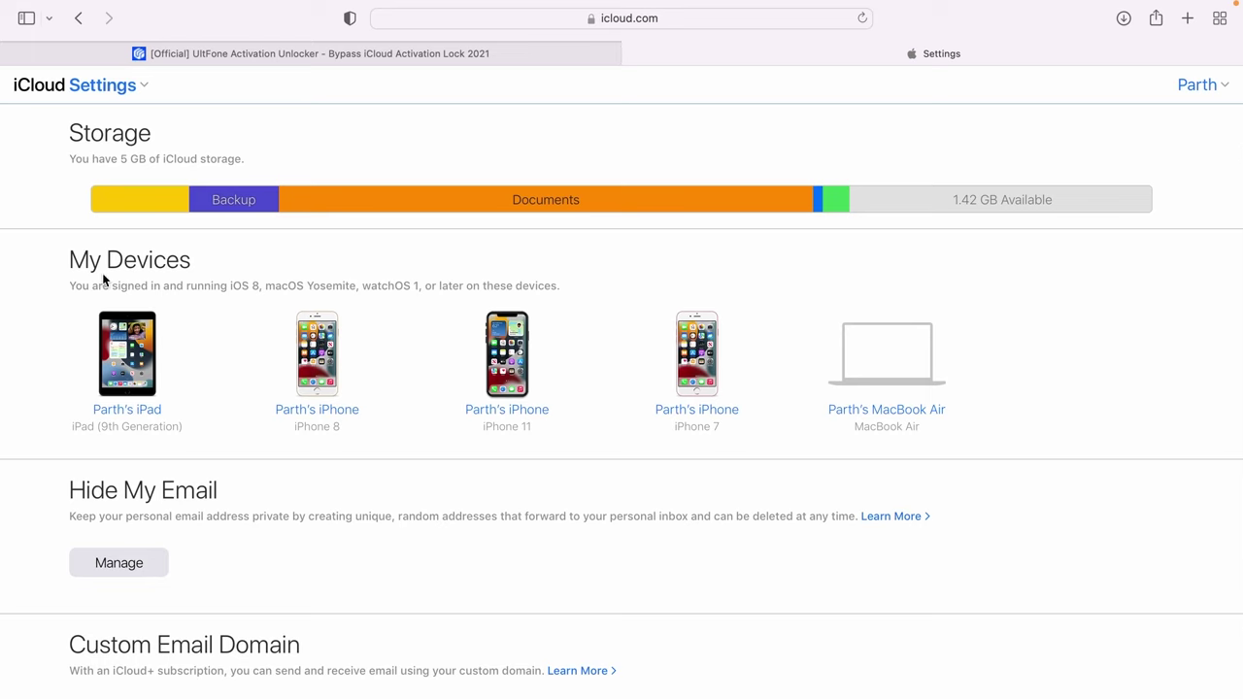
pyautogui.click(126, 373)
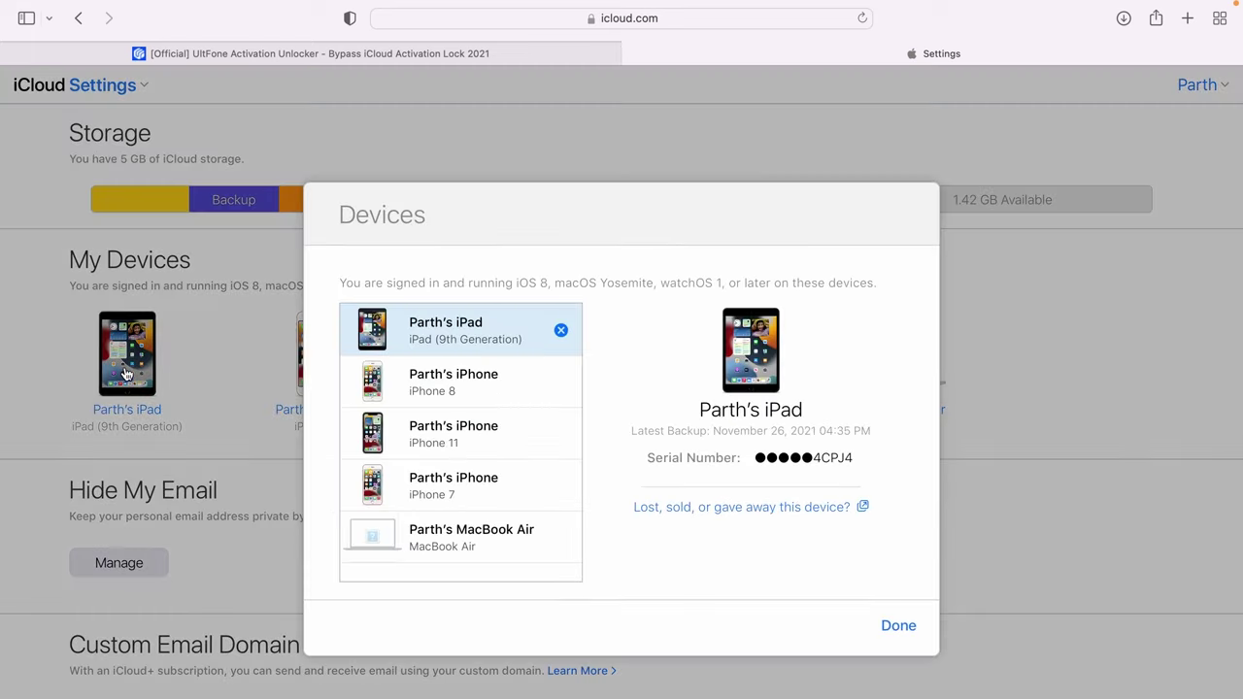
pyautogui.click(561, 333)
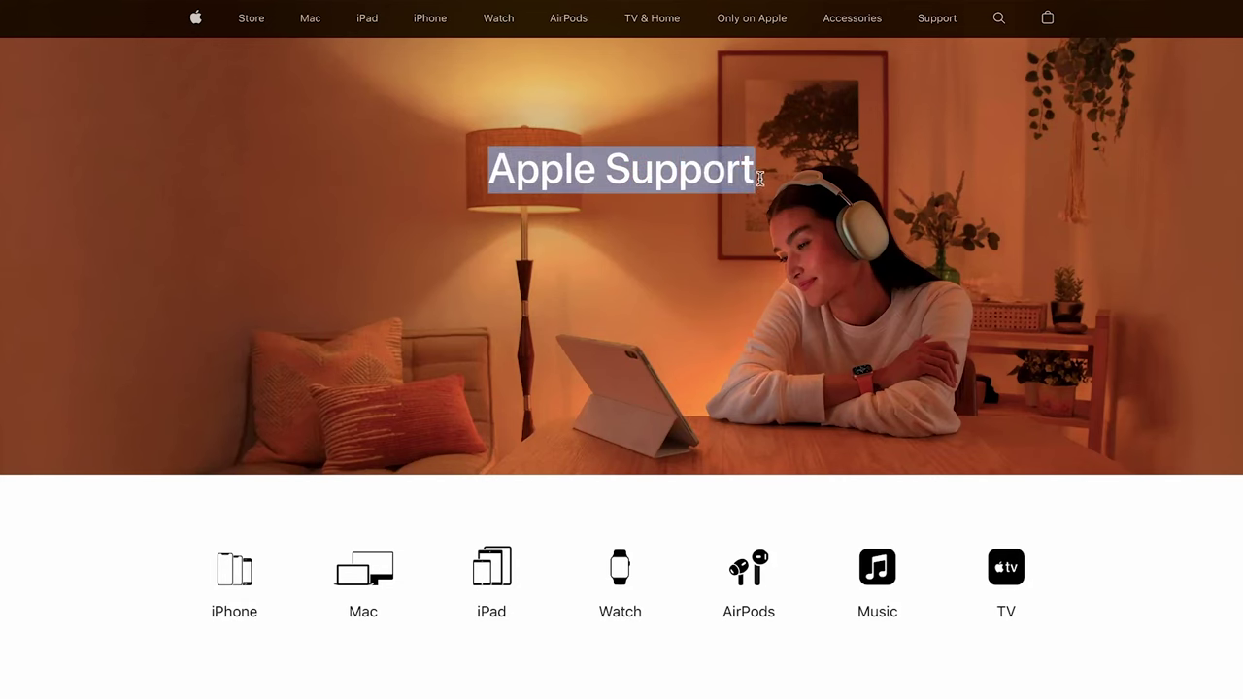
pyautogui.click(760, 178)
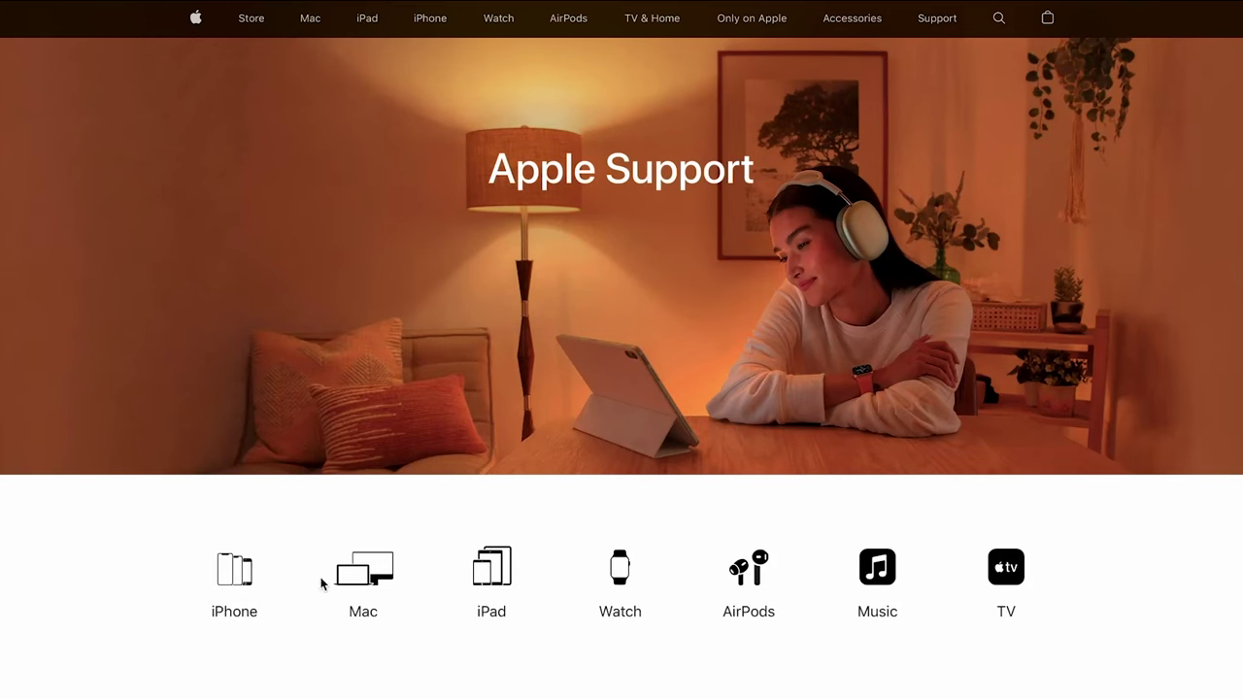
pyautogui.click(231, 588)
pyautogui.scroll(-2, 380, 541)
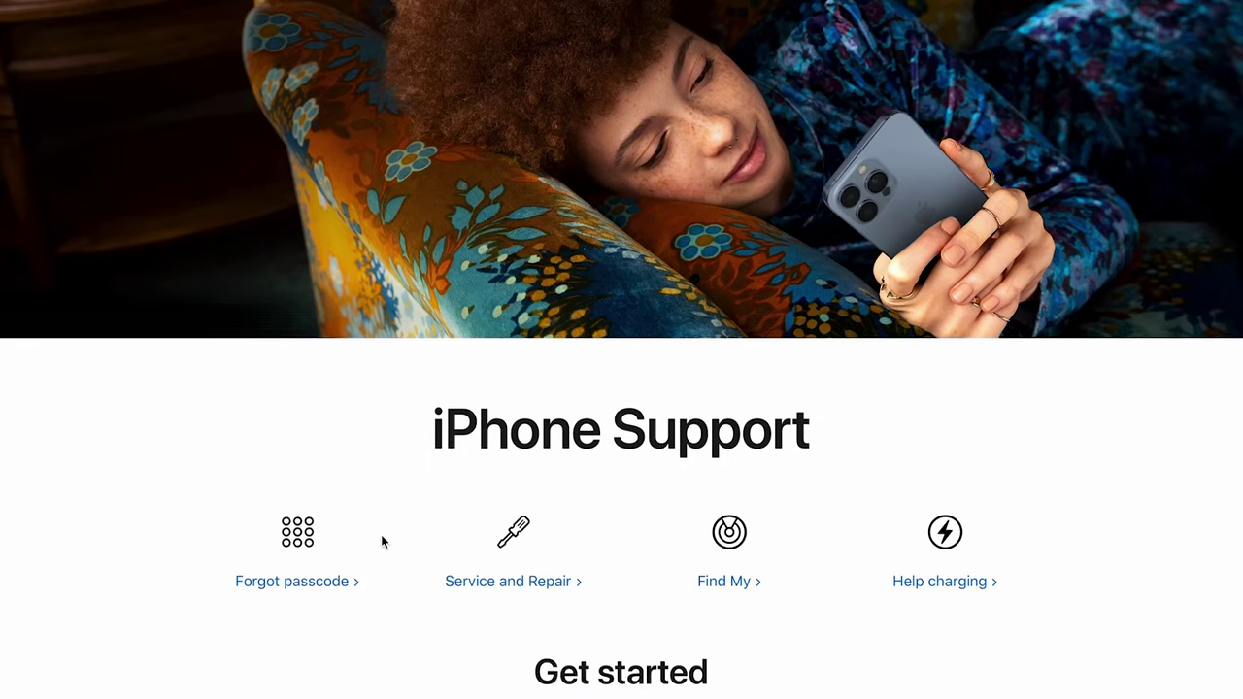
pyautogui.scroll(-3, 380, 541)
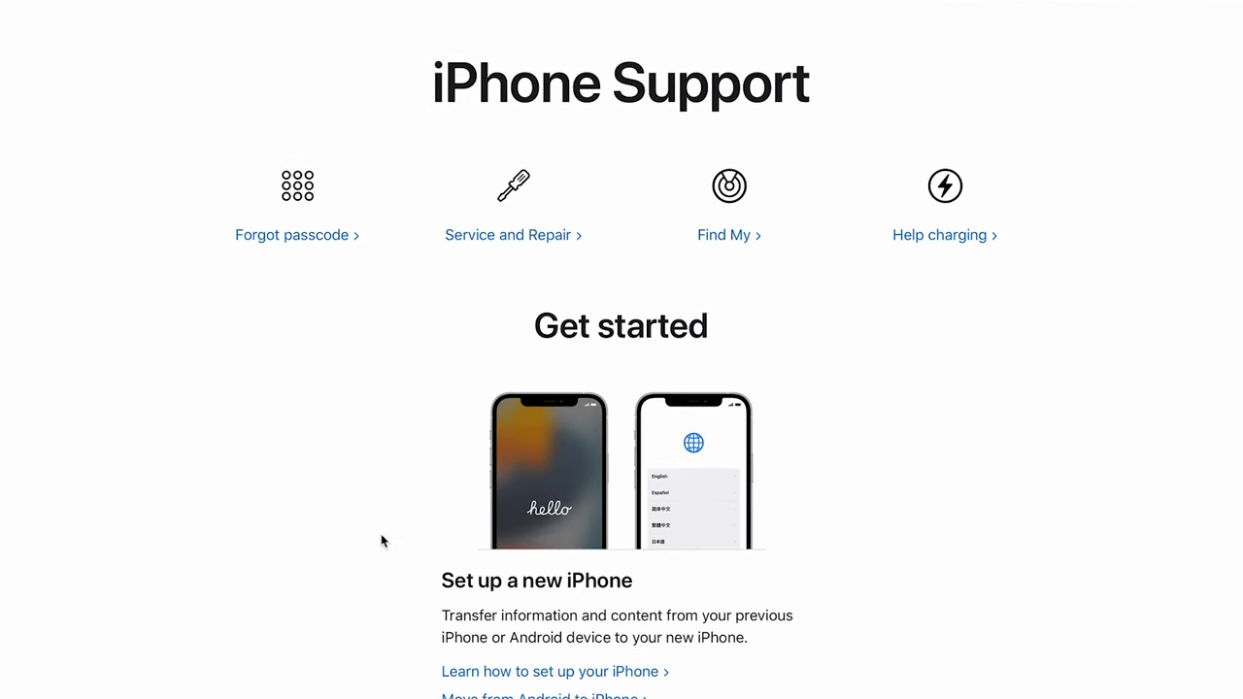
pyautogui.scroll(-3, 381, 535)
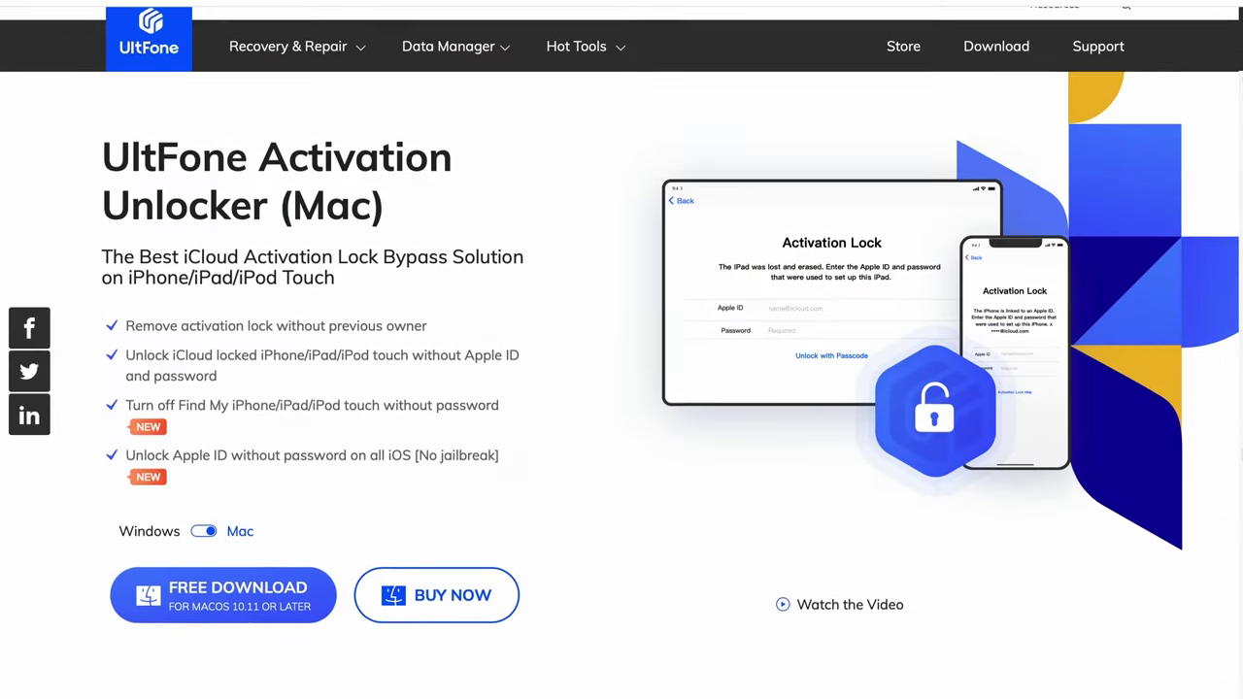
# Scroll the UltFone product page down through the activation lock sections to 'Apple ID be Hacked'
pyautogui.scroll(-2, 622, 349)
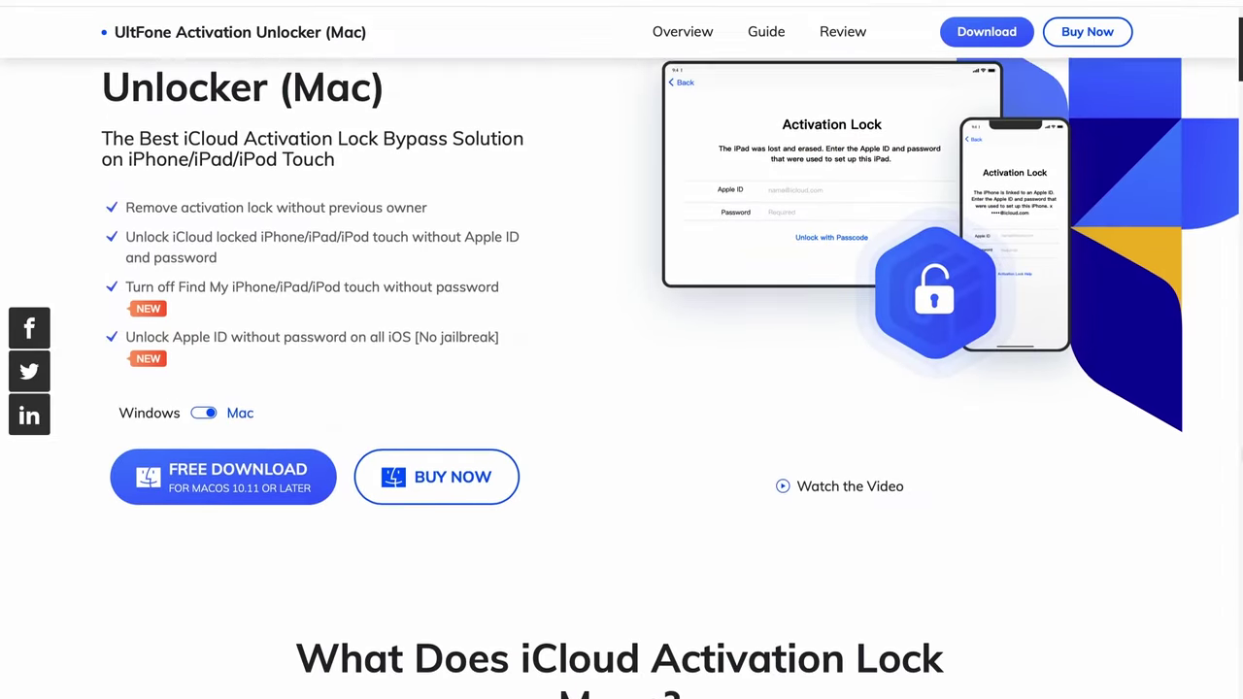
pyautogui.scroll(-2, 621, 350)
pyautogui.scroll(-3, 622, 349)
pyautogui.scroll(-3, 621, 350)
pyautogui.scroll(-2, 622, 349)
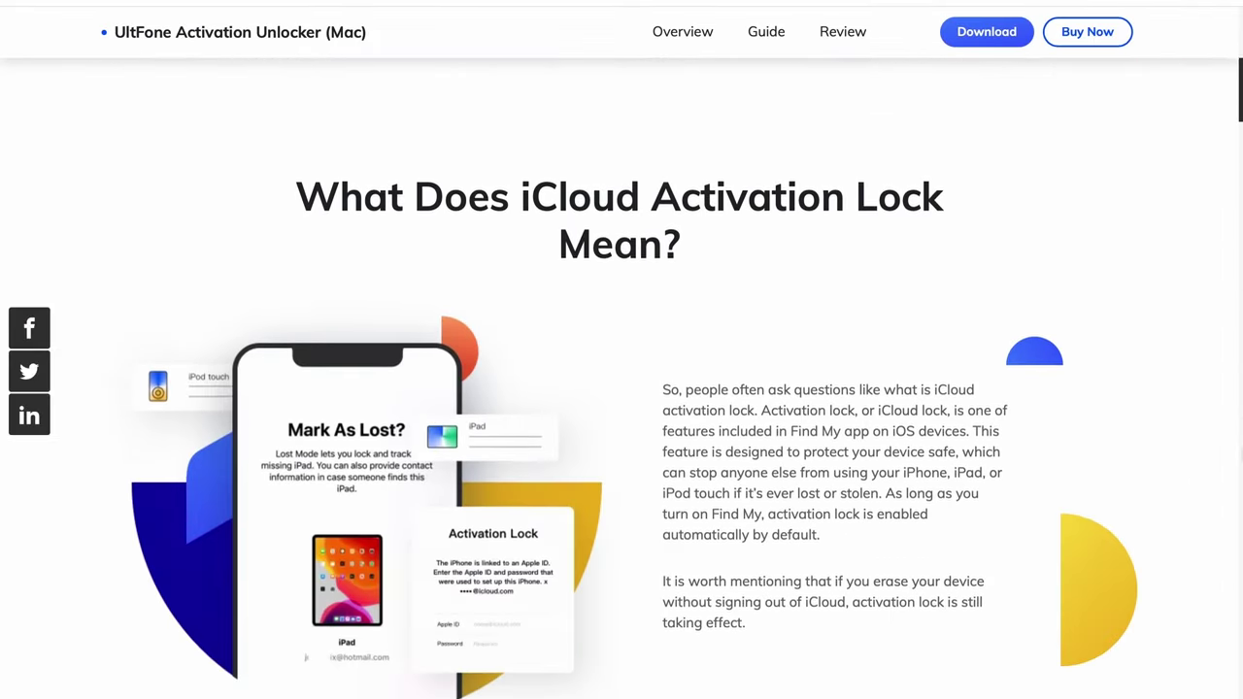
pyautogui.scroll(-3, 622, 349)
pyautogui.scroll(-3, 621, 349)
pyautogui.scroll(-1, 621, 349)
pyautogui.scroll(-3, 621, 349)
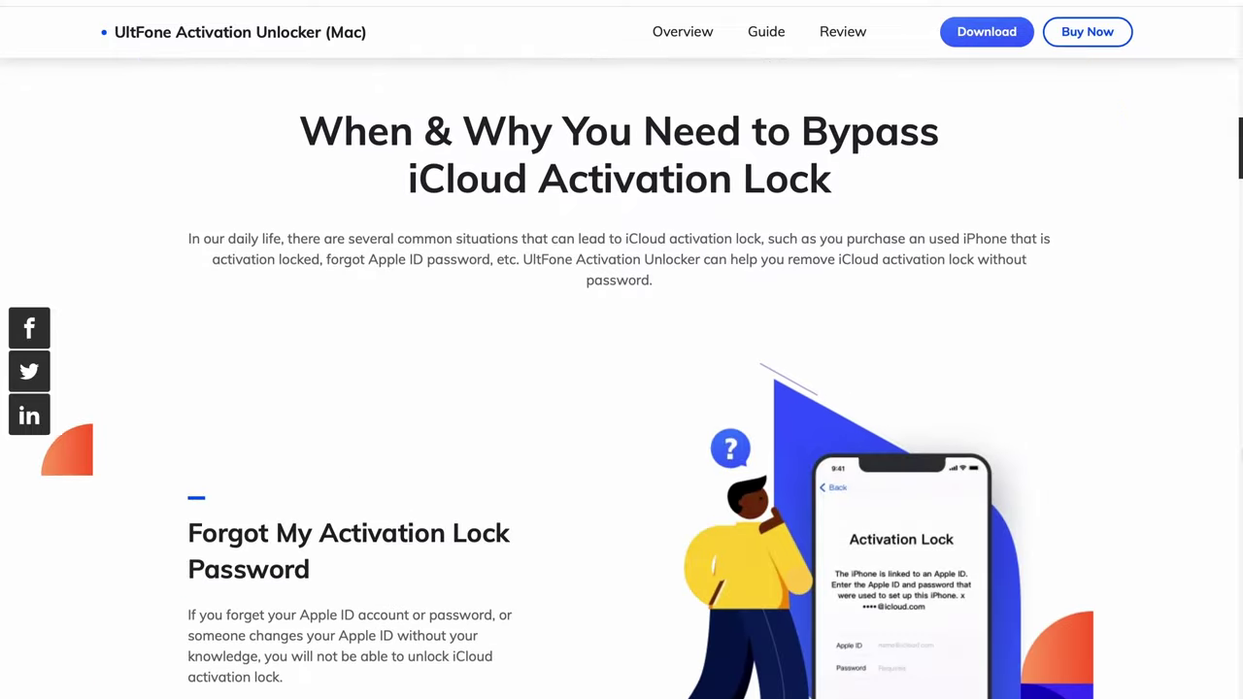
pyautogui.scroll(-2, 621, 350)
pyautogui.scroll(-2, 621, 349)
pyautogui.scroll(-3, 621, 350)
pyautogui.scroll(-2, 621, 349)
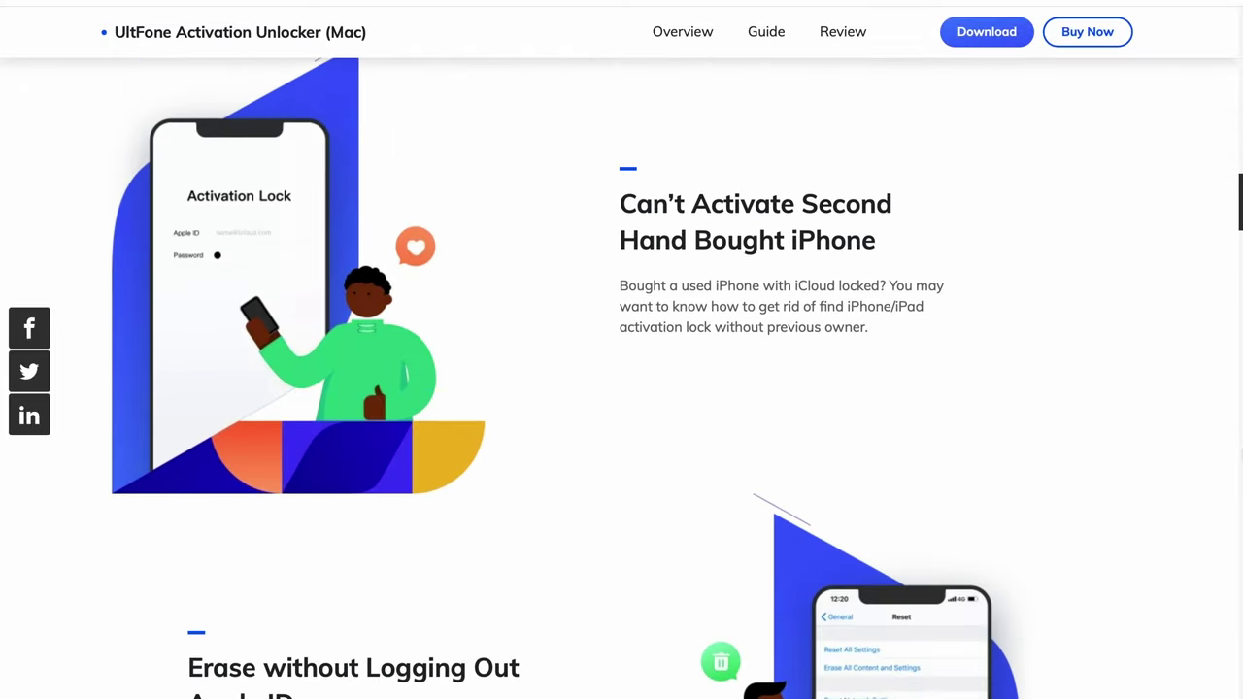
pyautogui.scroll(-3, 621, 350)
pyautogui.scroll(-3, 621, 349)
pyautogui.scroll(-2, 622, 350)
pyautogui.scroll(-1, 621, 350)
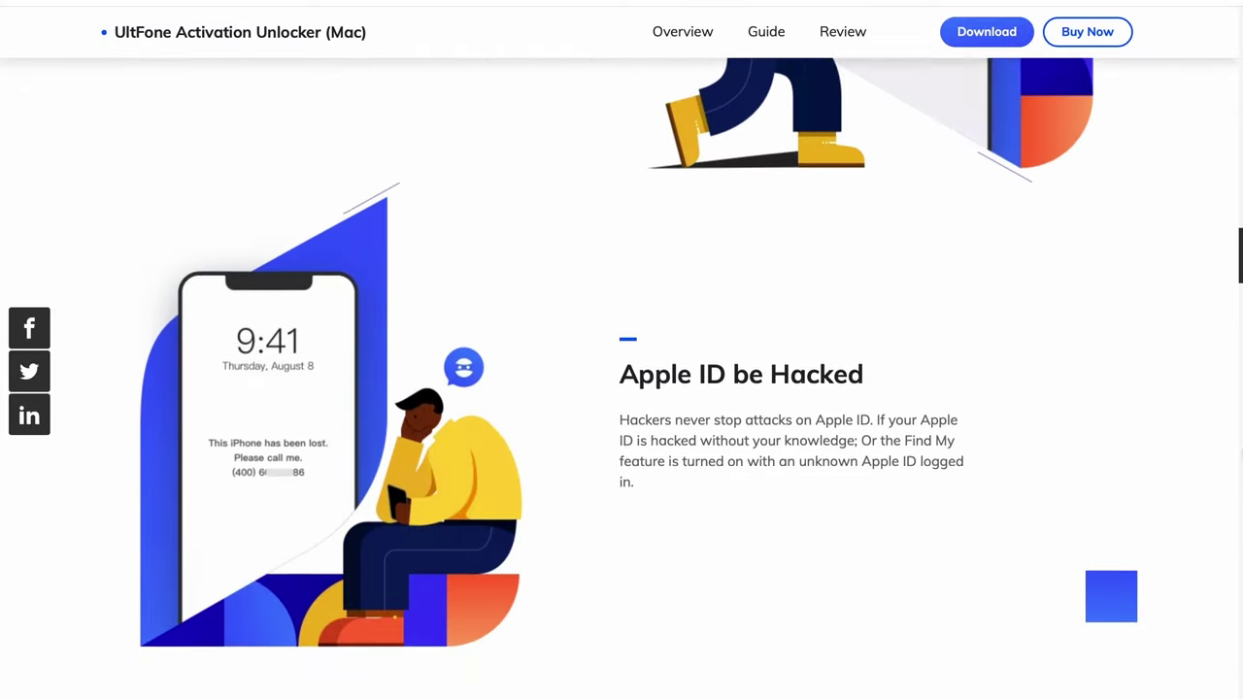